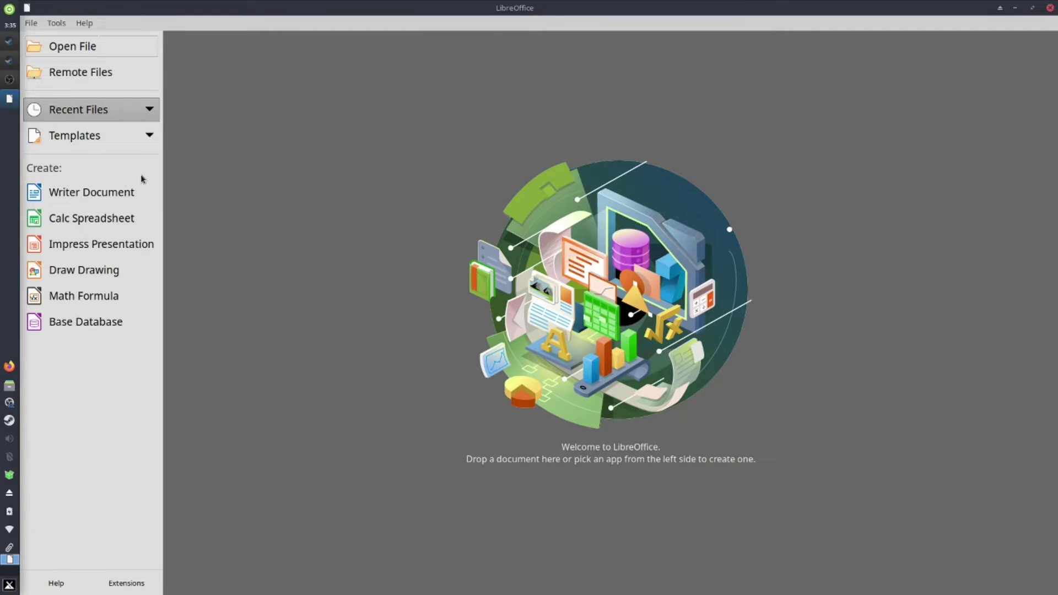
Step: Create a new Writer document and enter the text "Hello There, This is Gaming On Linux Guide"
left_click(102, 191)
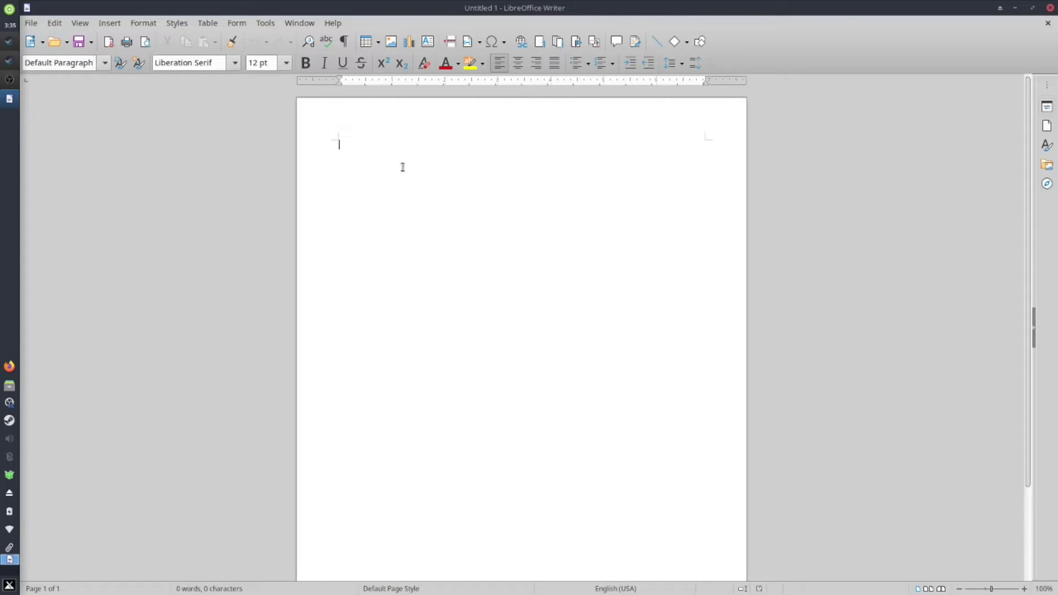
type("Hello There, This is Gaming ")
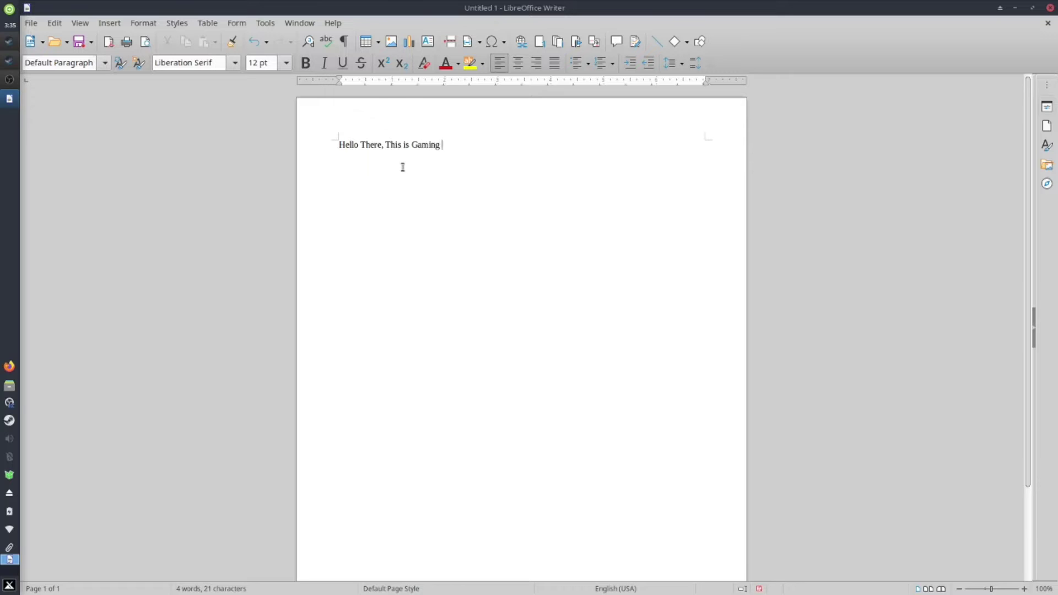
type("On Linux Guide")
Step: Close the Writer document without saving and create a new Calc spreadsheet from LibreOffice
left_click(1050, 7)
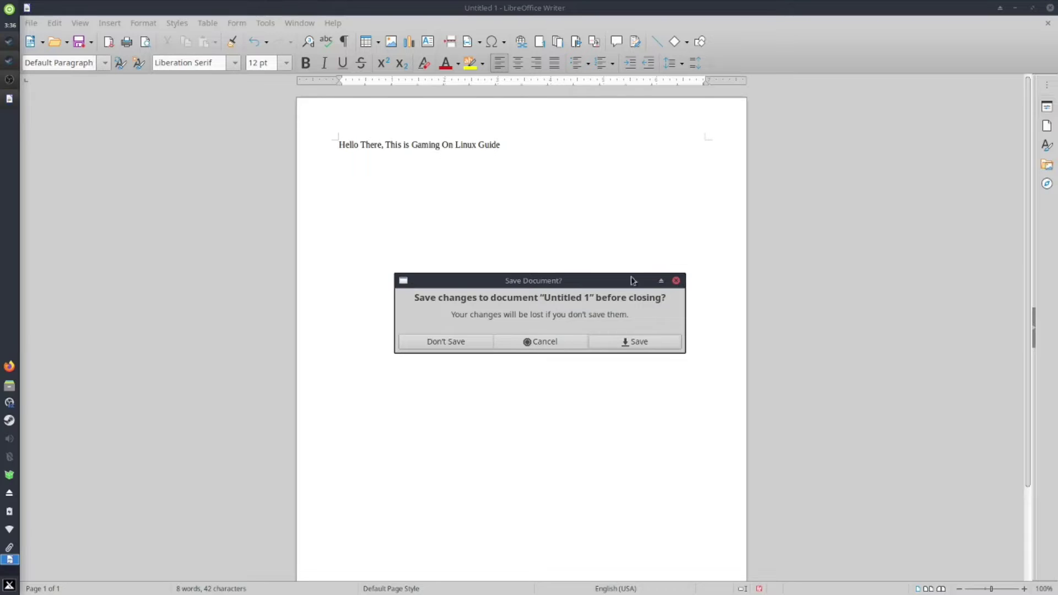
left_click(475, 349)
left_click(9, 585)
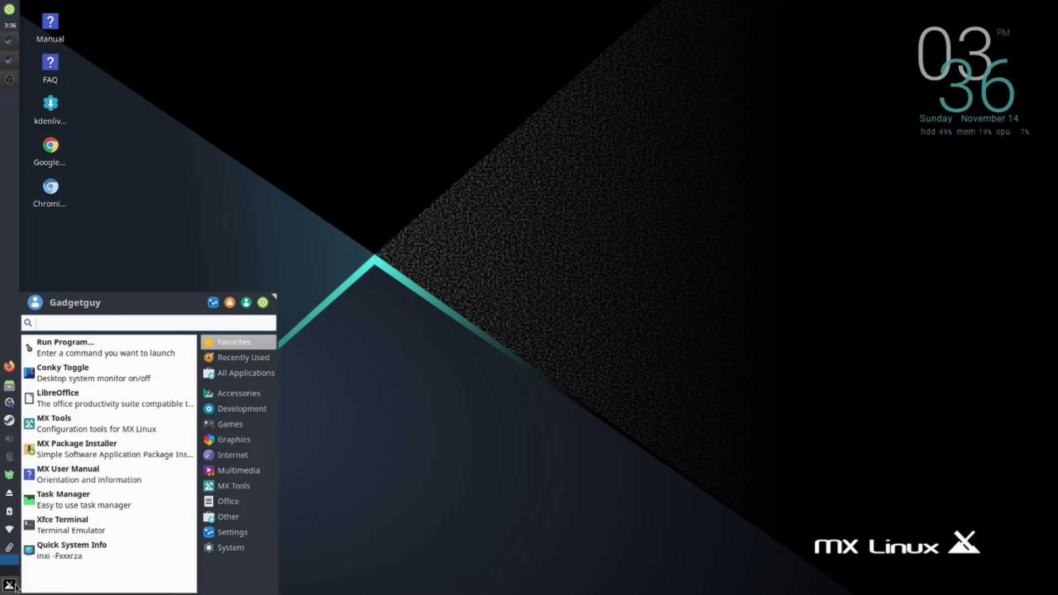
mouse_move(224, 505)
left_click(67, 400)
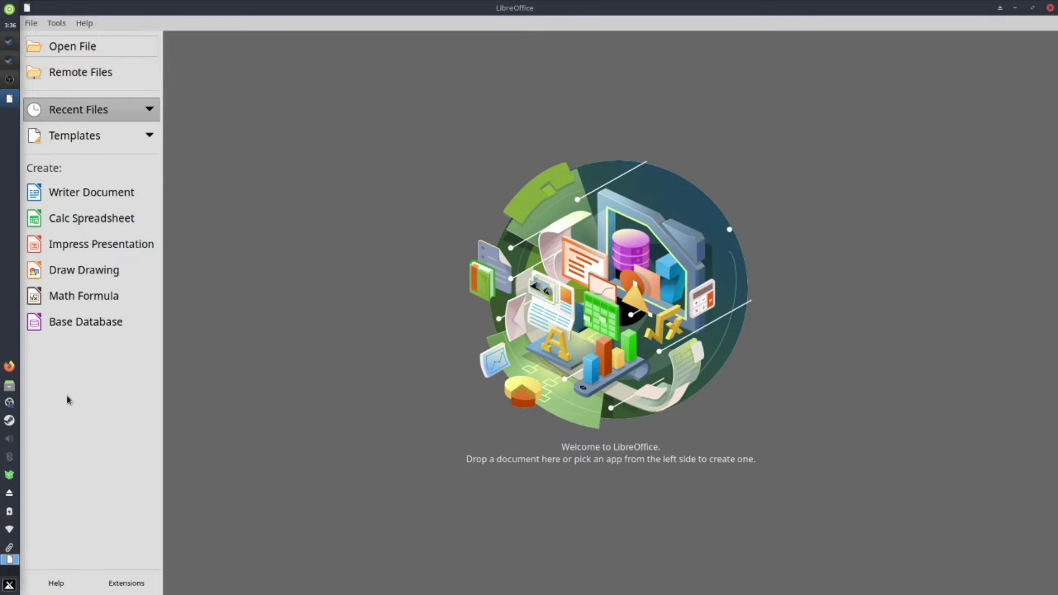
left_click(88, 215)
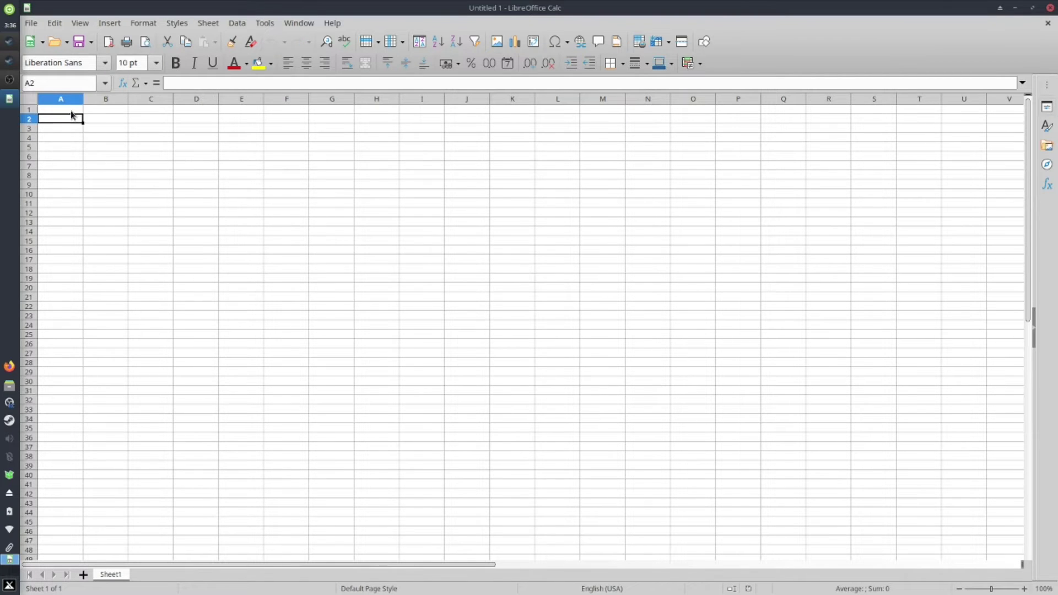
left_click_drag(104, 138, 113, 146)
left_click(190, 198)
left_click_drag(286, 334, 316, 317)
left_click(86, 121)
left_click(332, 302)
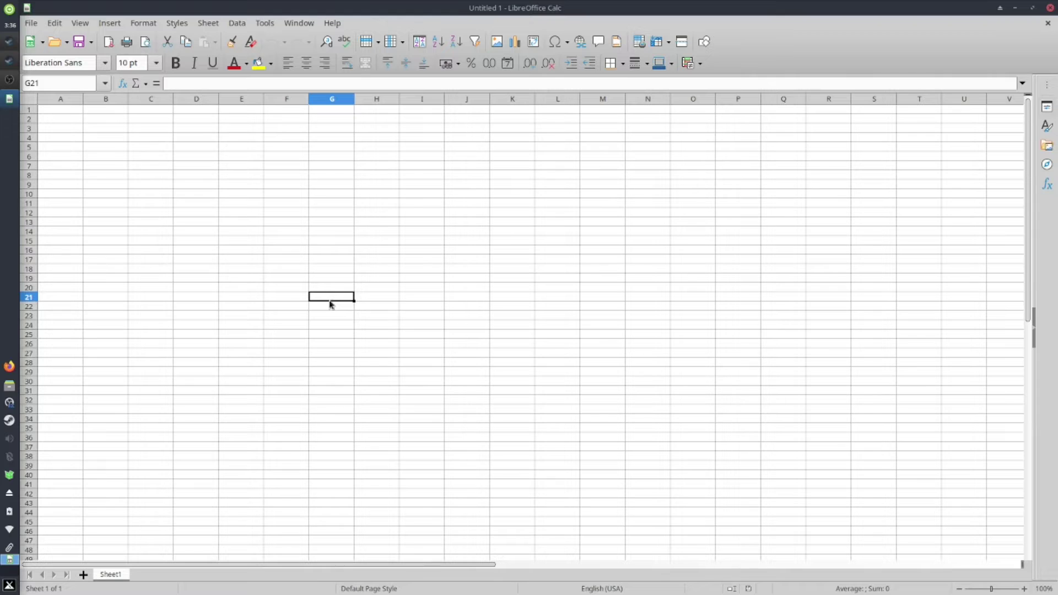
Step: Begin a formula with =sum in cell A1
left_click(55, 114)
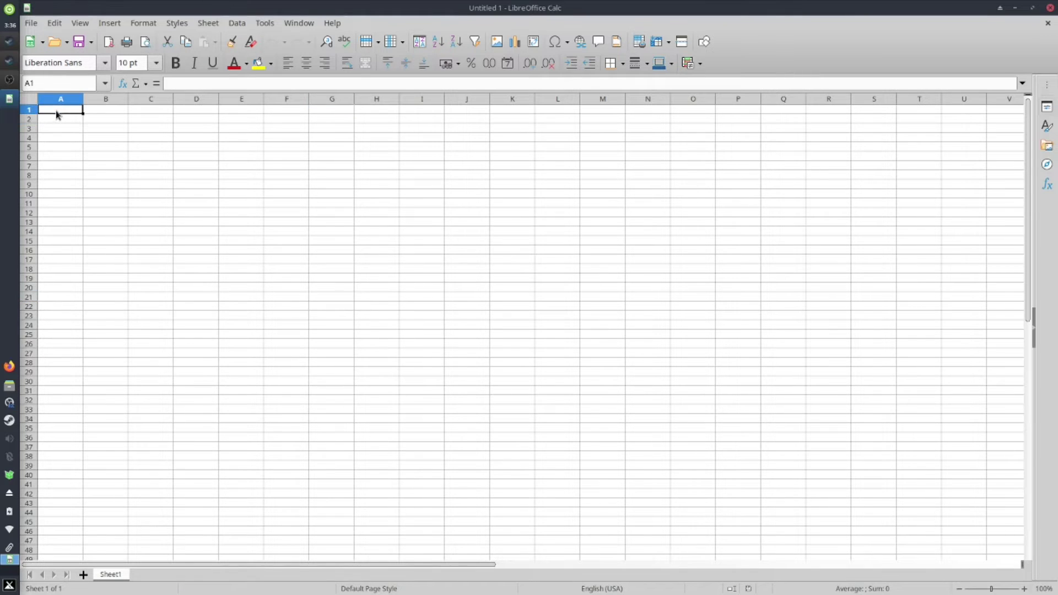
type("=ad")
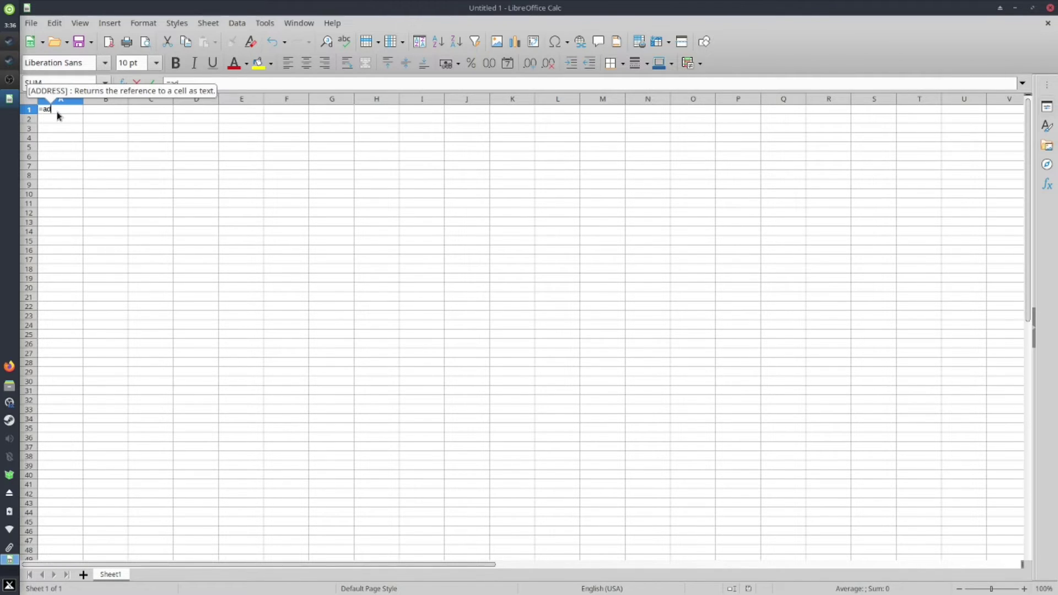
key("BackSpace")
key("BackSpace")
type("sim")
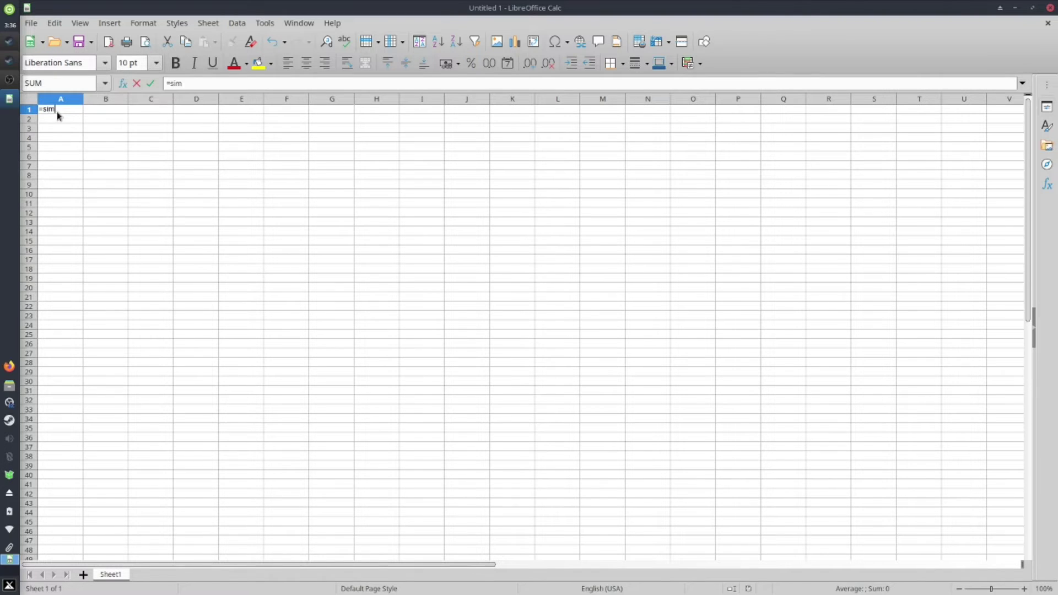
key("BackSpace")
type("um")
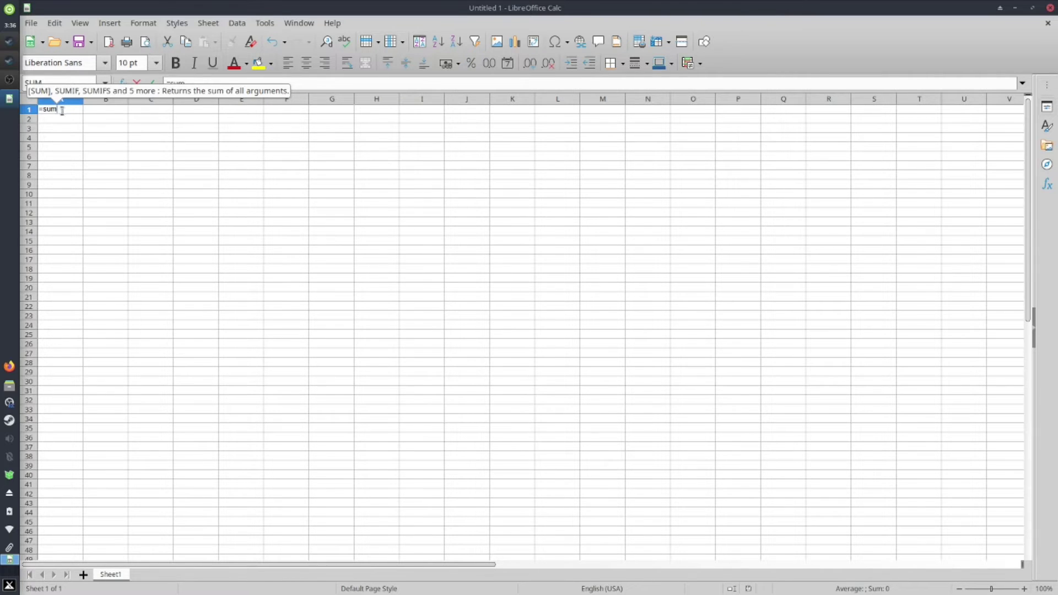
Step: Try to complete the sum formula in A1 with the cell range B2:J2
left_click_drag(347, 233, 355, 255)
left_click(152, 180)
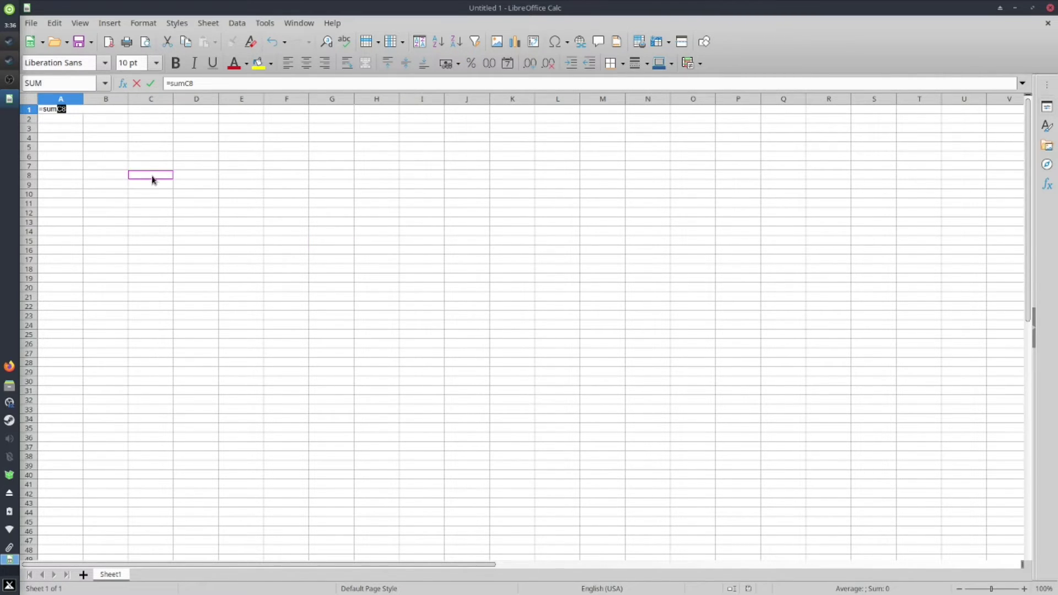
left_click_drag(152, 181, 471, 181)
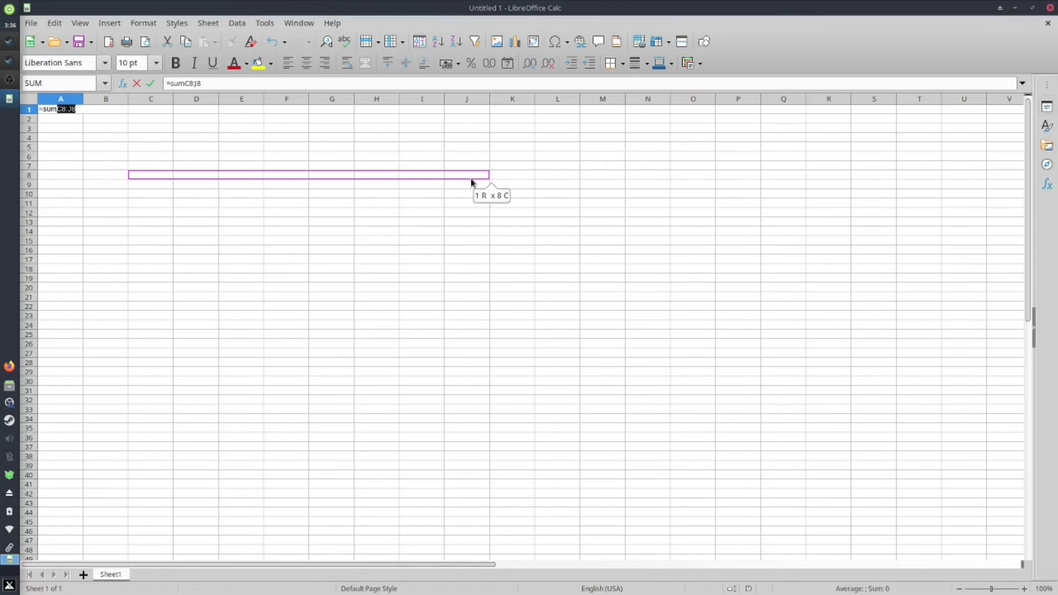
left_click(147, 230)
left_click_drag(97, 120, 461, 122)
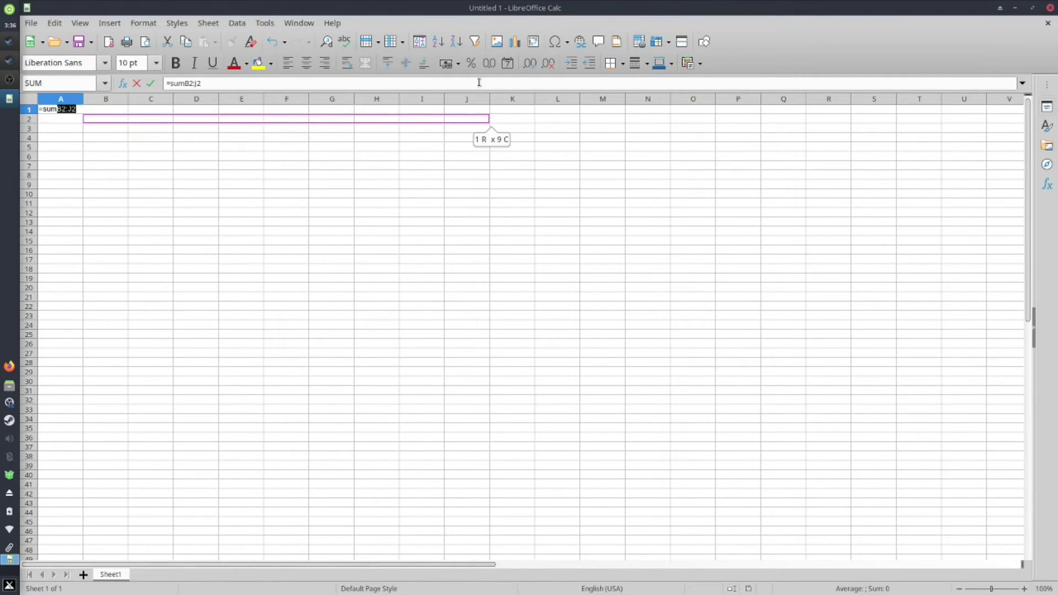
key("Return")
Step: Clear the formula from cell A1 and close the spreadsheet without saving it
left_click(54, 112)
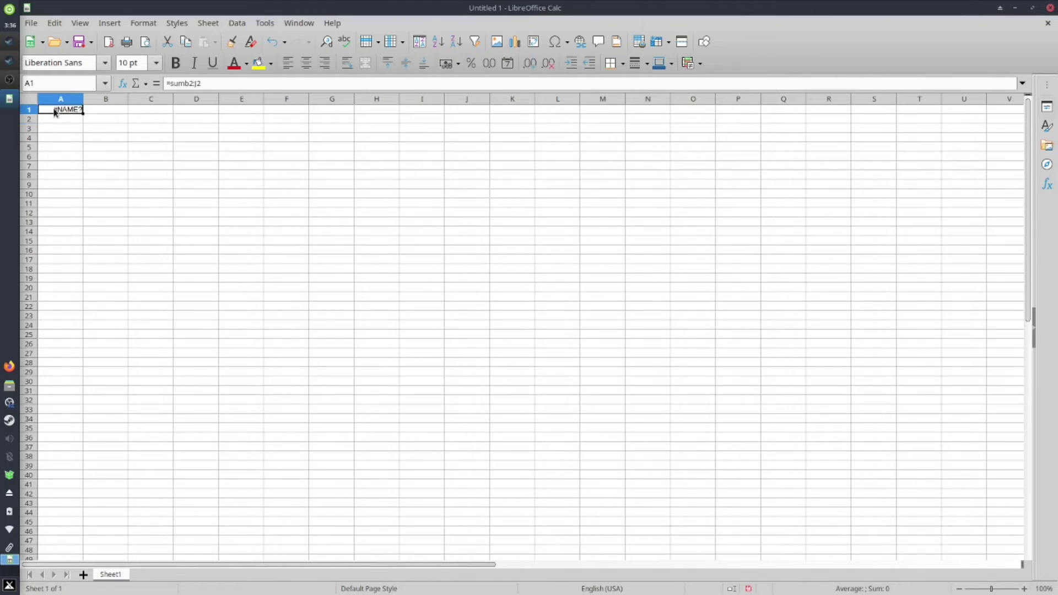
key("Delete")
left_click(1049, 7)
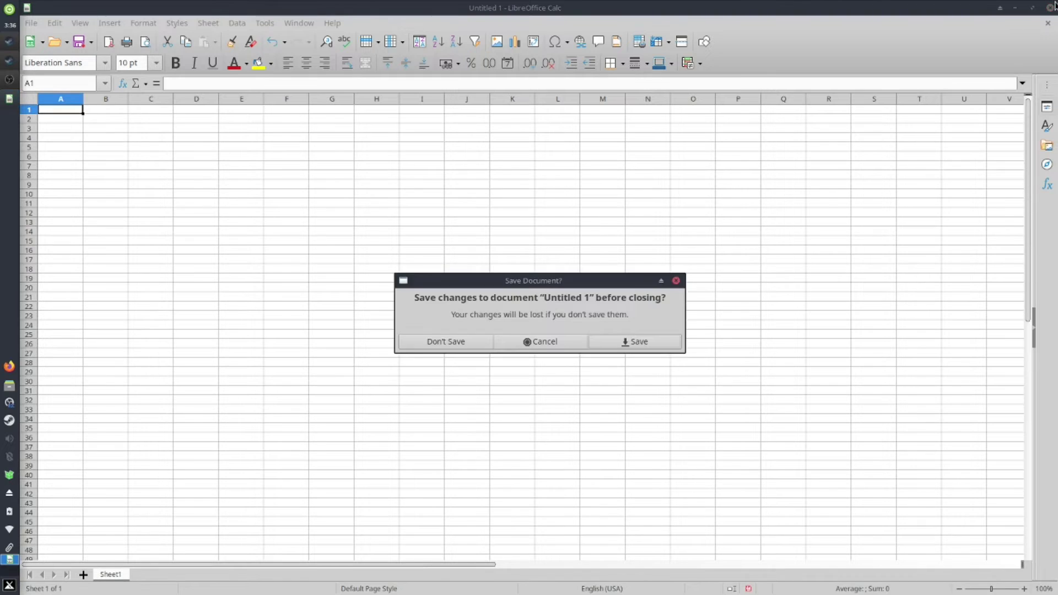
left_click(429, 341)
Step: Reopen LibreOffice and create a new Impress presentation
left_click(9, 584)
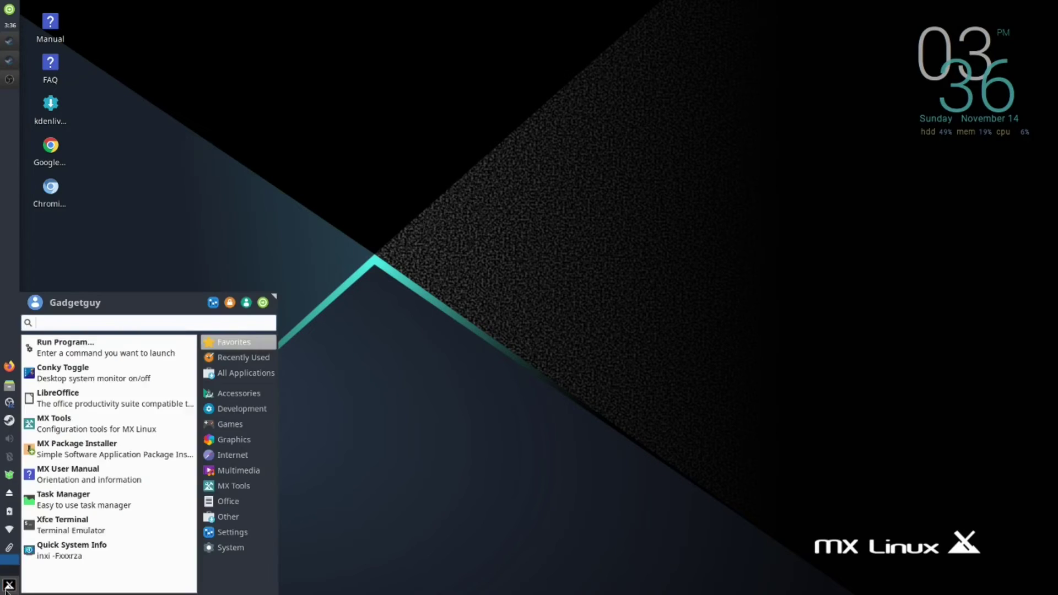
left_click(146, 412)
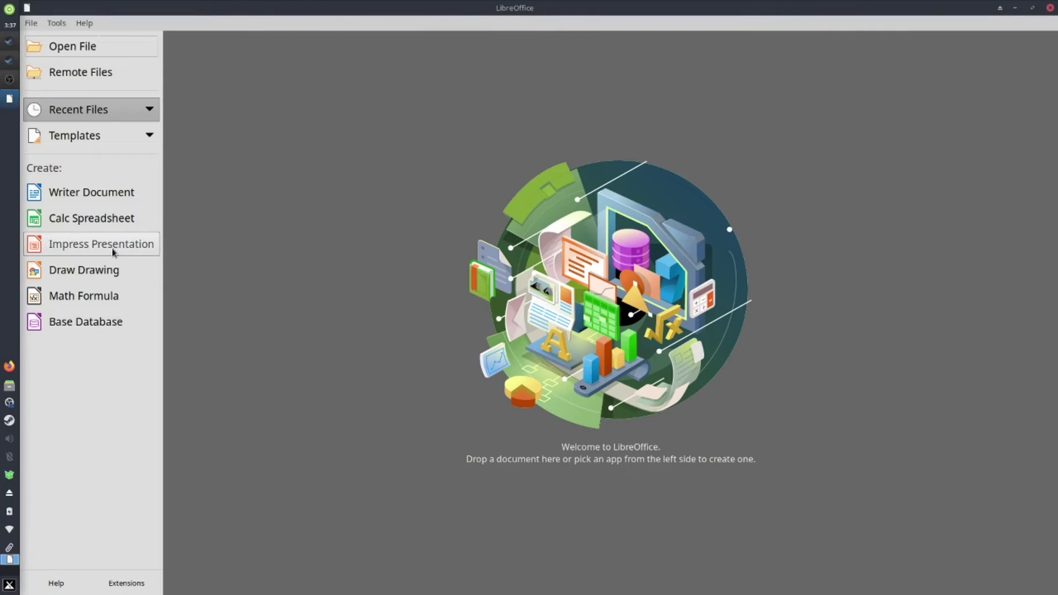
left_click(112, 249)
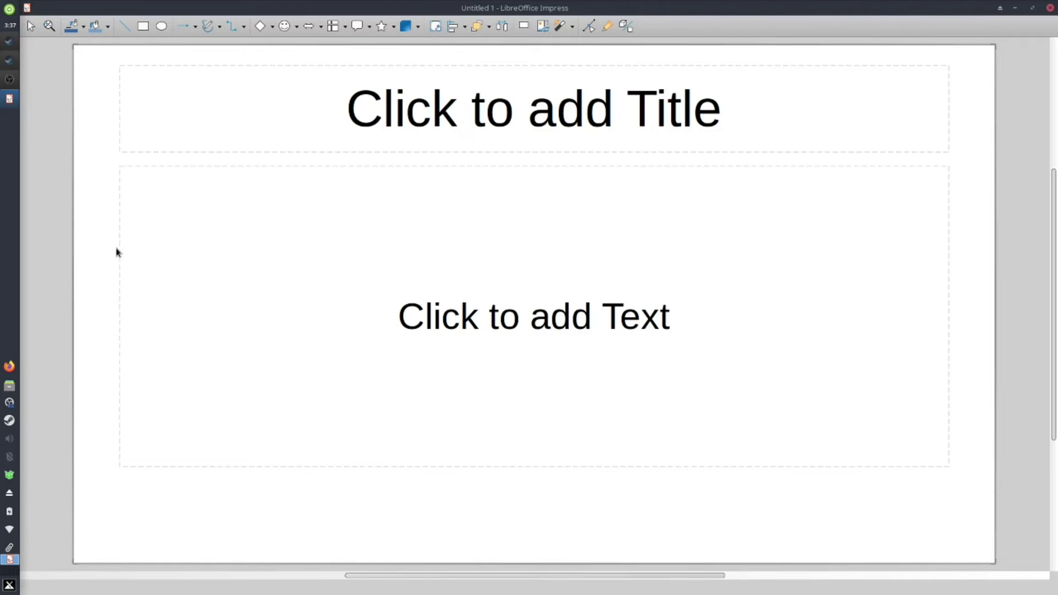
Step: Browse the presentation templates and apply the DNA template to the new presentation
scroll(677, 308, "down", 6)
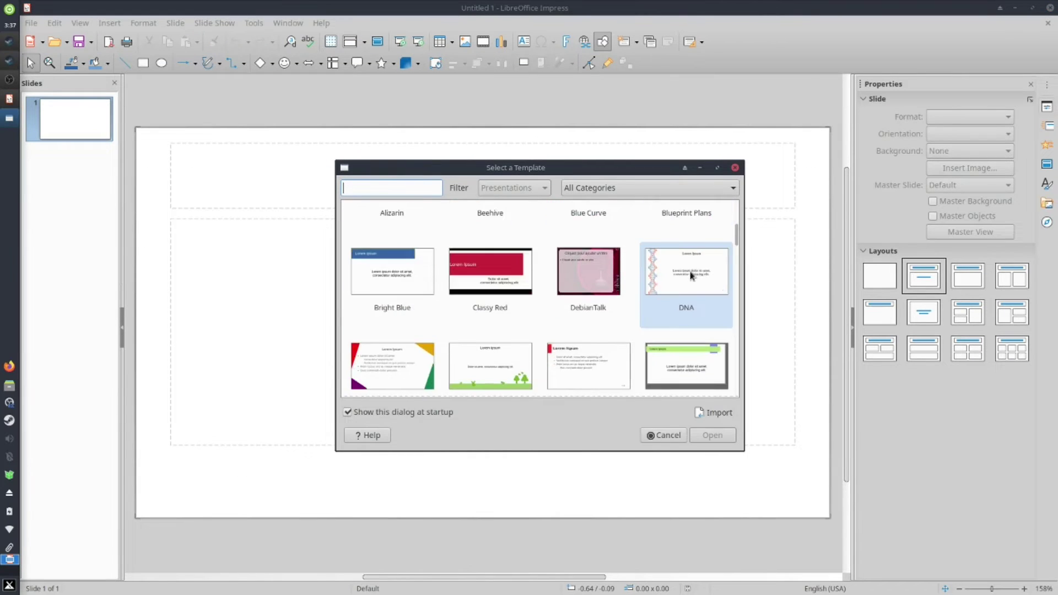
scroll(661, 295, "down", 2)
scroll(663, 292, "up", 8)
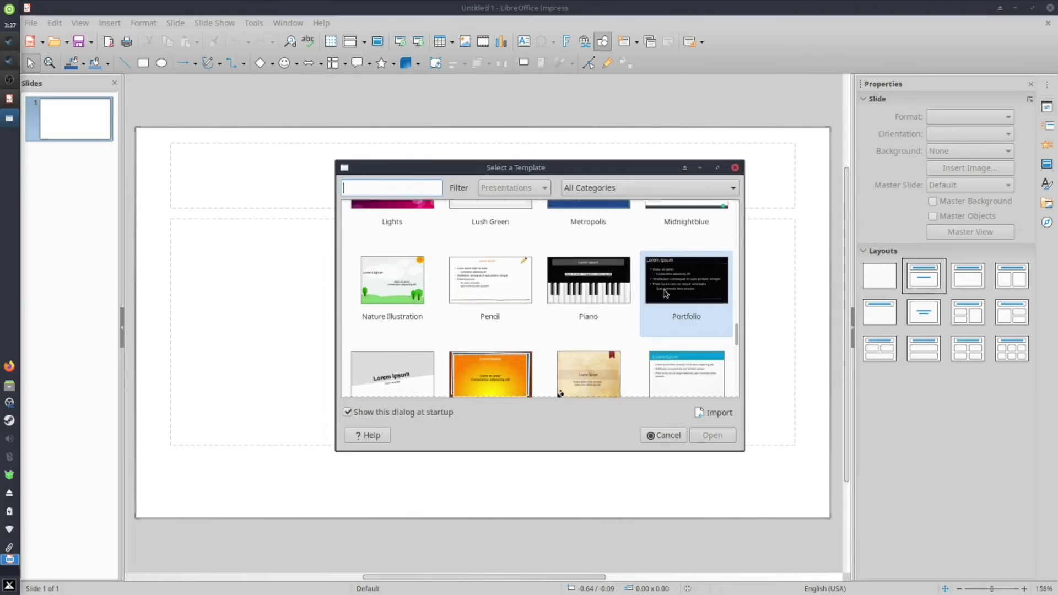
left_click(664, 301)
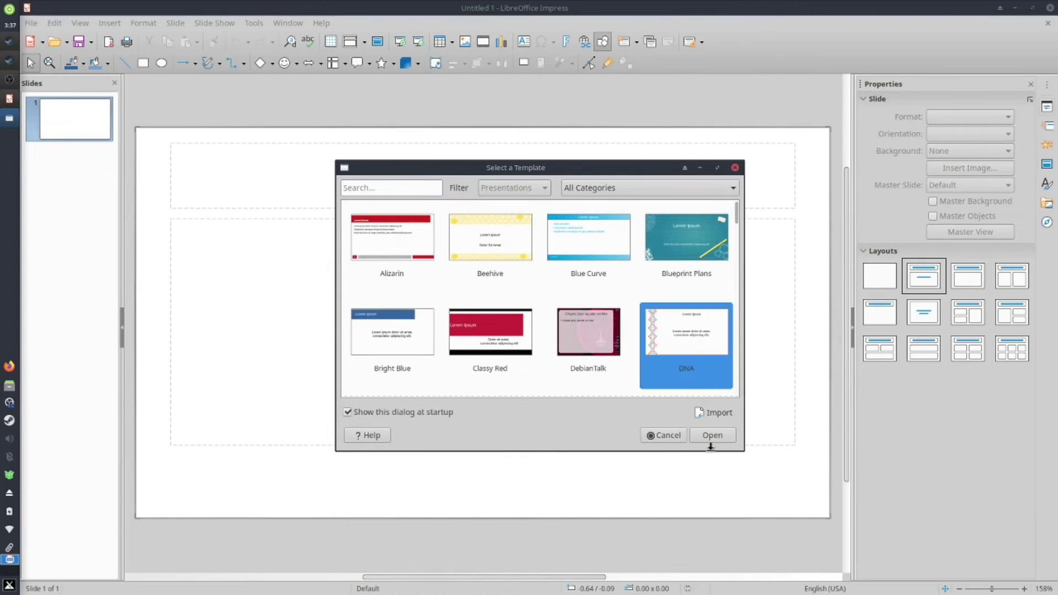
left_click(711, 436)
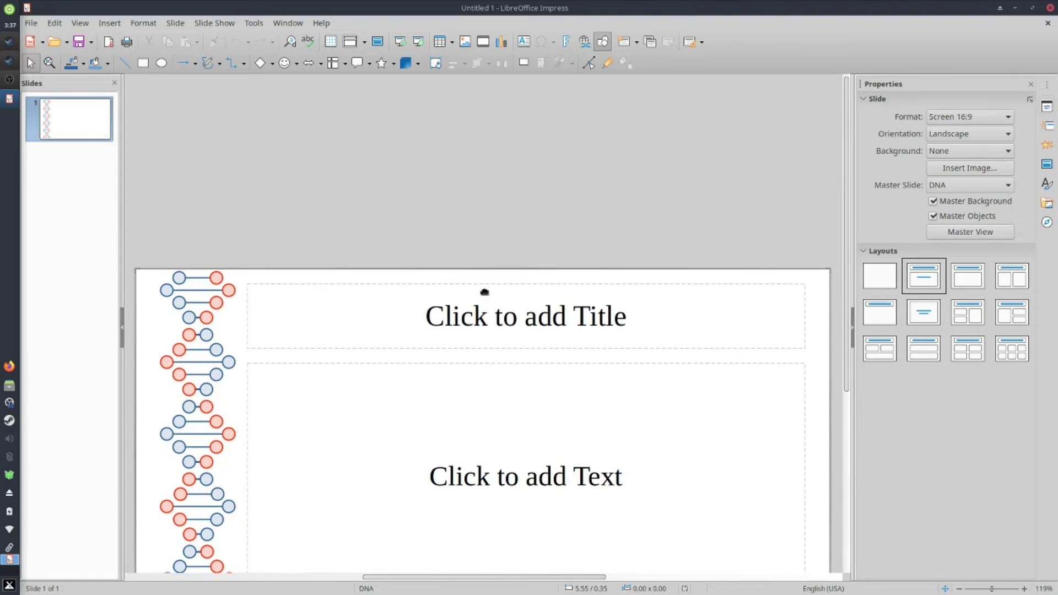
scroll(484, 292, "down", 3)
scroll(483, 292, "down", 2)
scroll(482, 292, "up", 4)
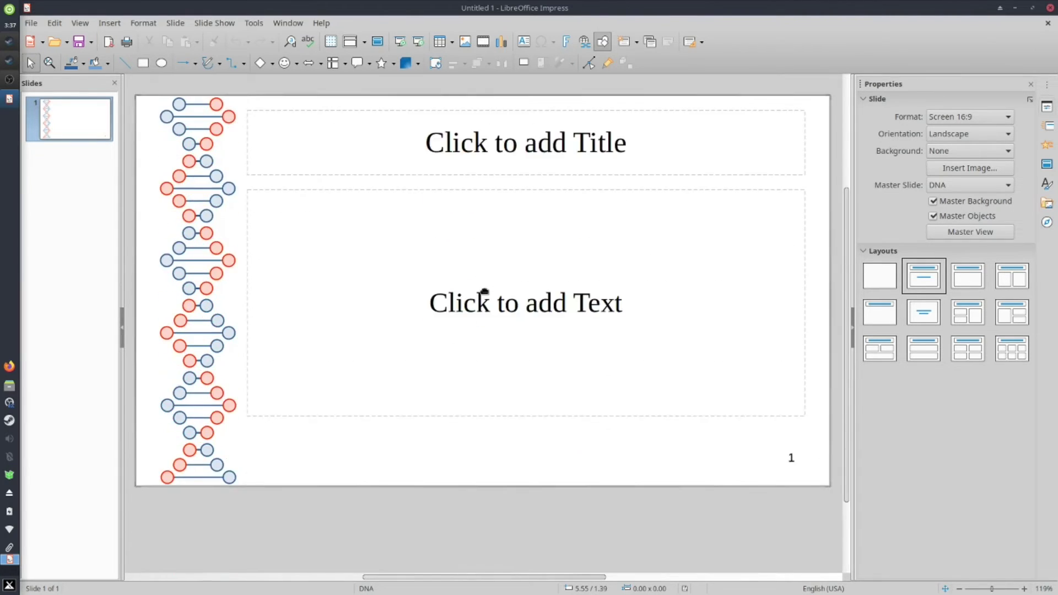
scroll(482, 286, "down", 3)
scroll(483, 292, "up", 2)
scroll(500, 165, "down", 1)
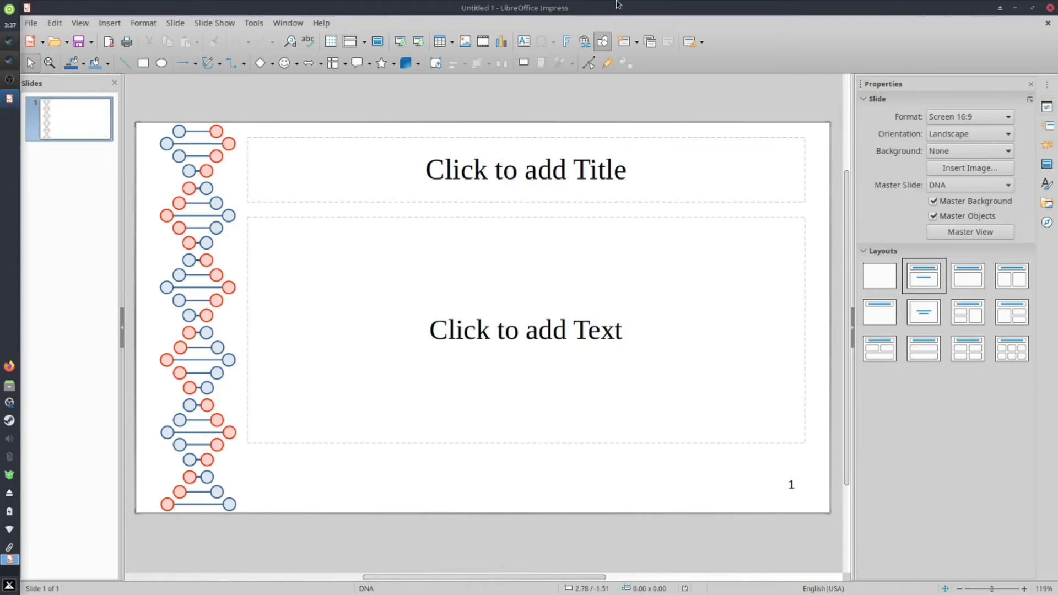
Step: Close the presentation and create a new Draw drawing from LibreOffice
left_click(1050, 8)
left_click(10, 585)
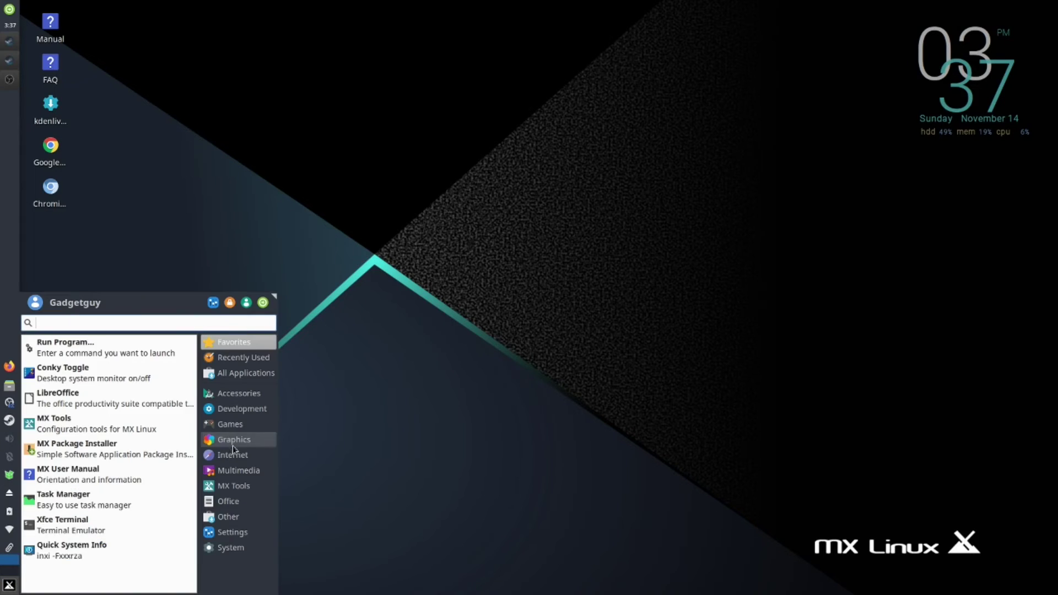
mouse_move(238, 505)
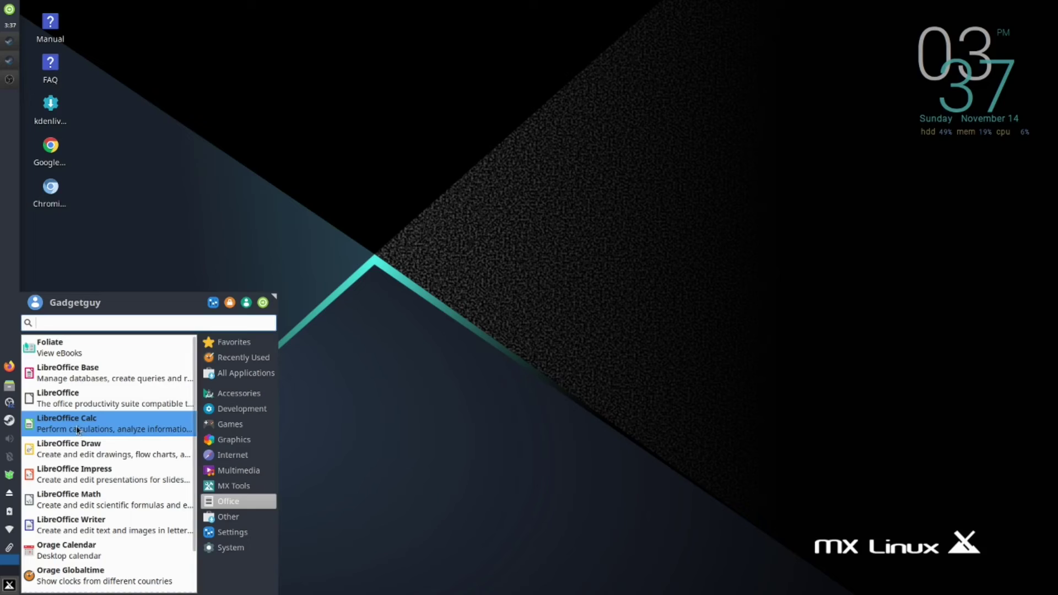
left_click(76, 402)
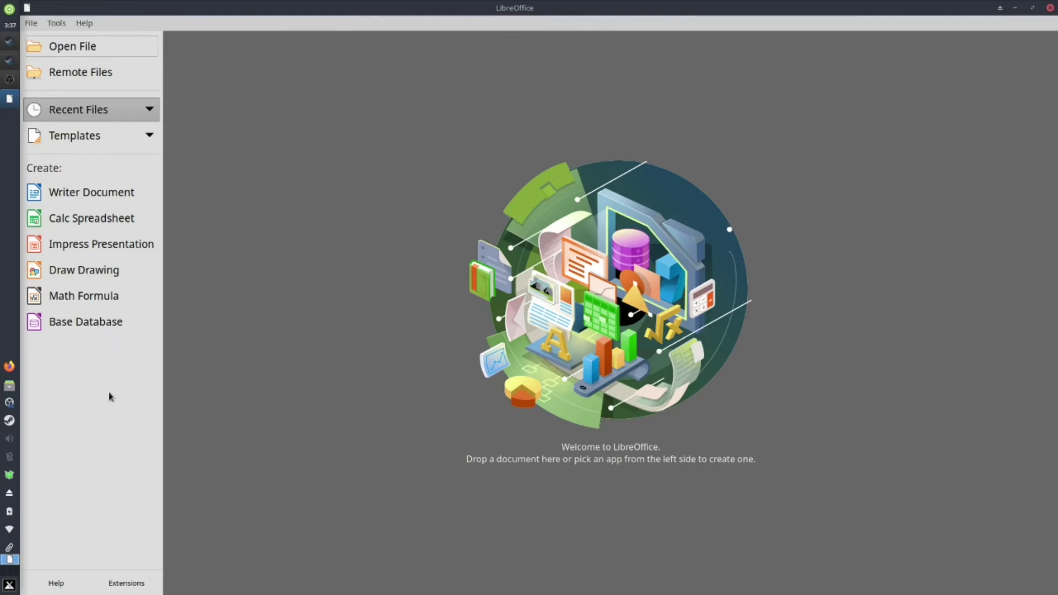
left_click(80, 271)
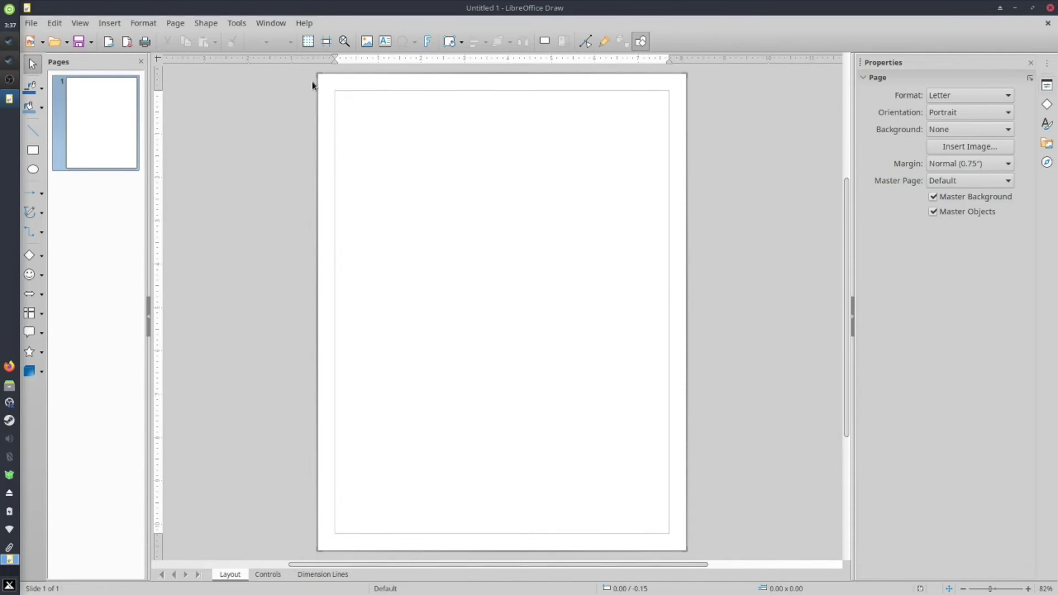
left_click(103, 25)
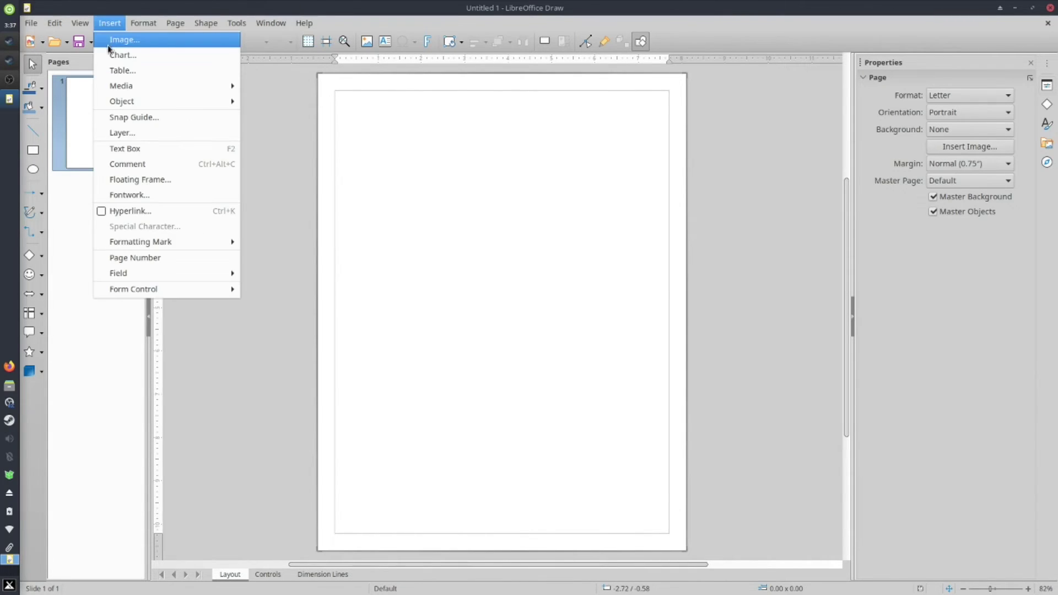
left_click(124, 40)
left_click(779, 544)
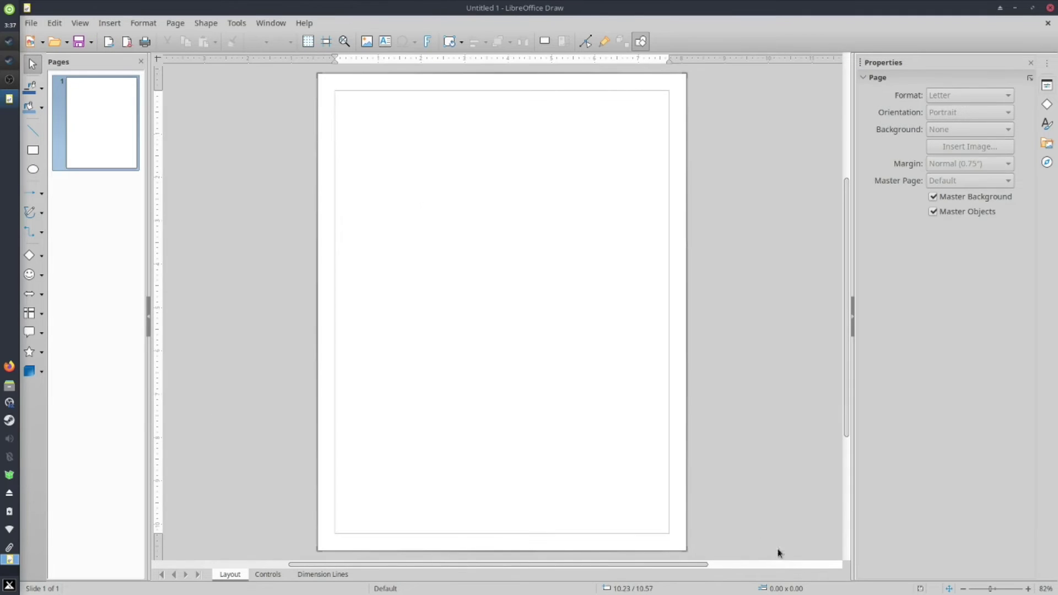
Step: Insert a text box about 4.00 by 2.88 inches just inside the page's upper-left margin corner
left_click(108, 23)
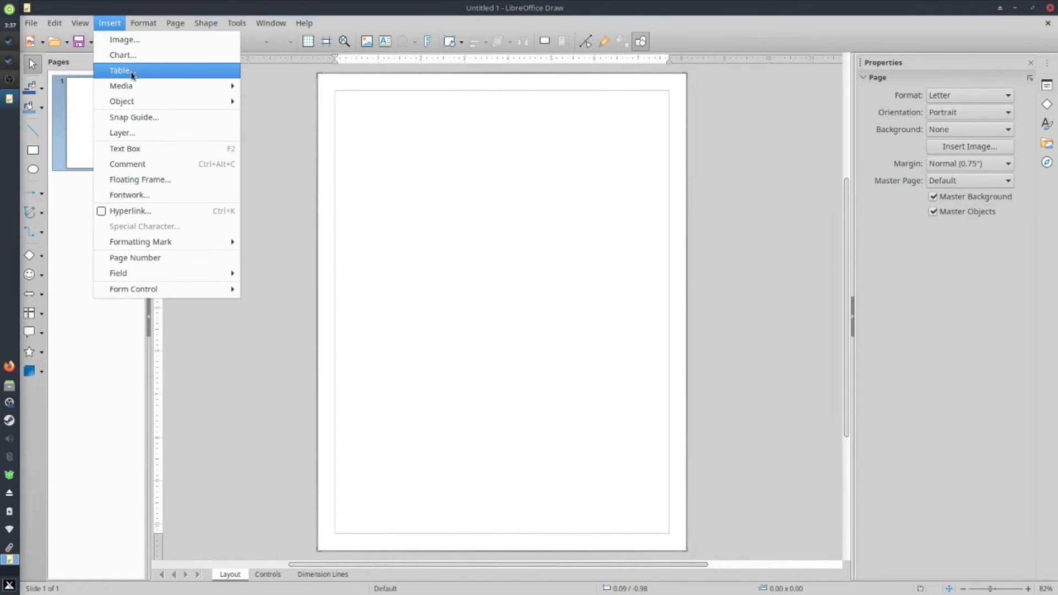
mouse_move(156, 100)
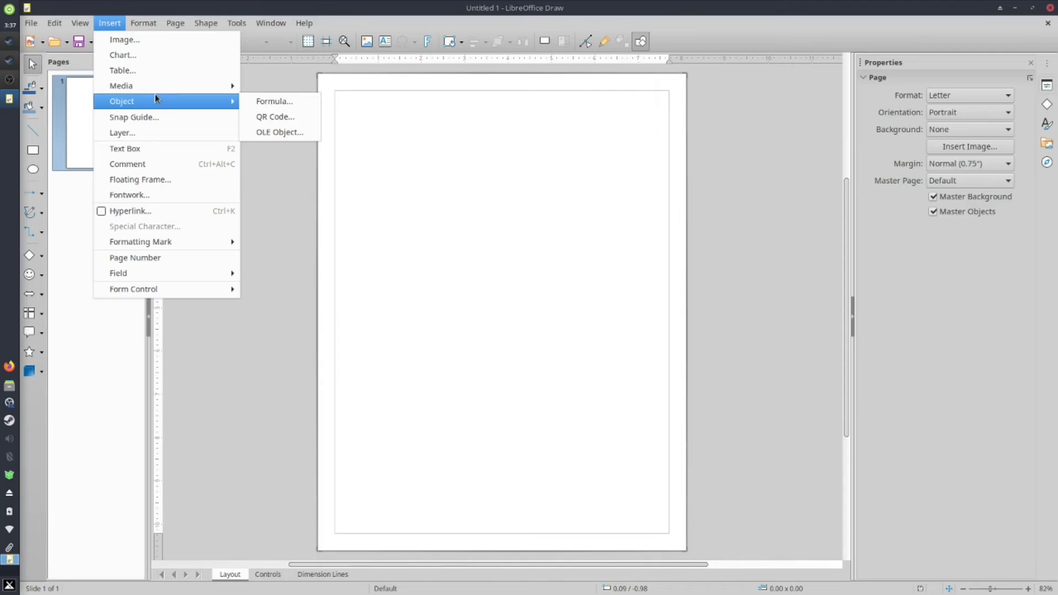
left_click(168, 150)
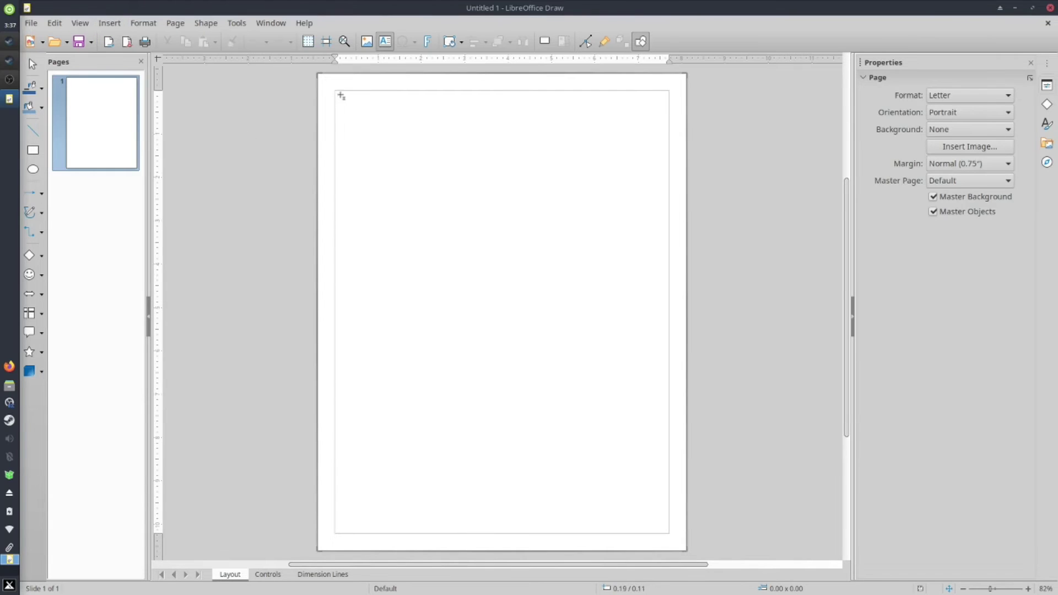
left_click_drag(340, 95, 512, 220)
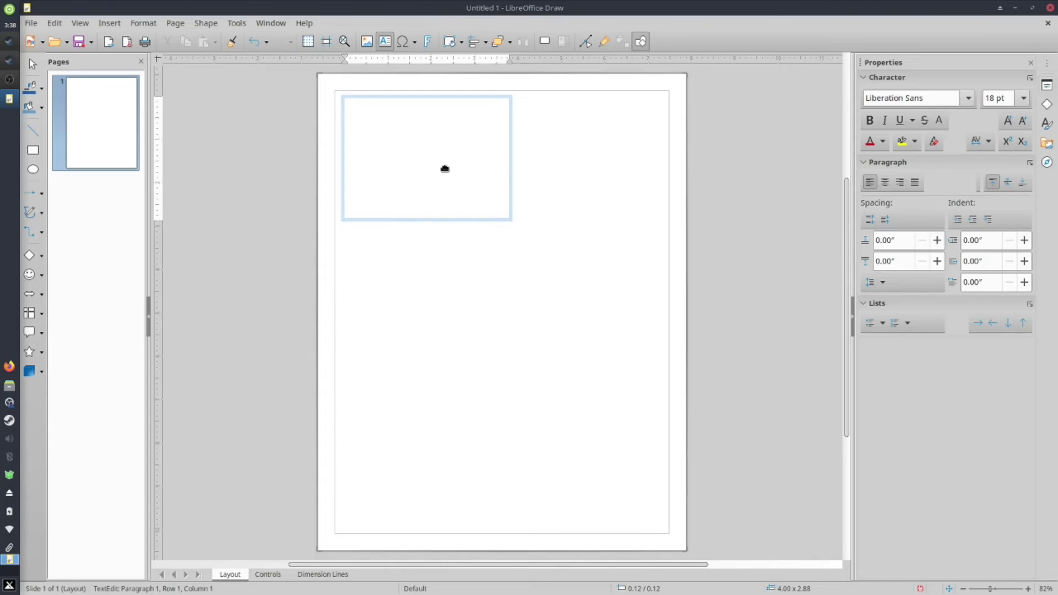
Step: Enter the text "Hello, Gaming on Linux Guide Fans" in the new text box
type("Hello, g")
key("BackSpace")
type("Gaming ")
type("Lin")
key("BackSpace")
key("BackSpace")
key("BackSpace")
type("on Linux Guide")
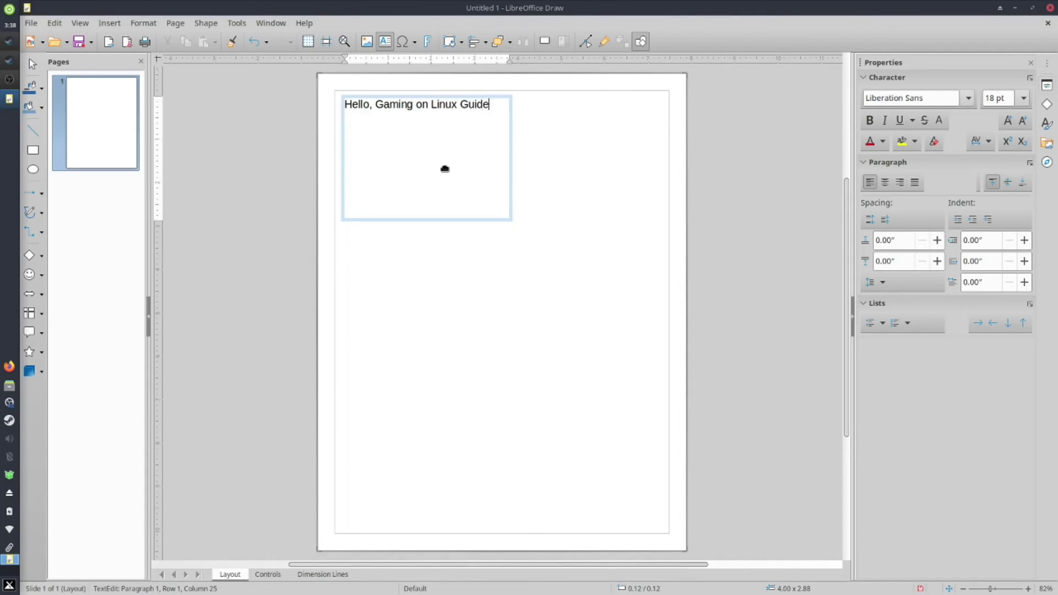
type(" Fans")
Step: Select the text box by its frame and delete it from the page
left_click(424, 92)
left_click(422, 96)
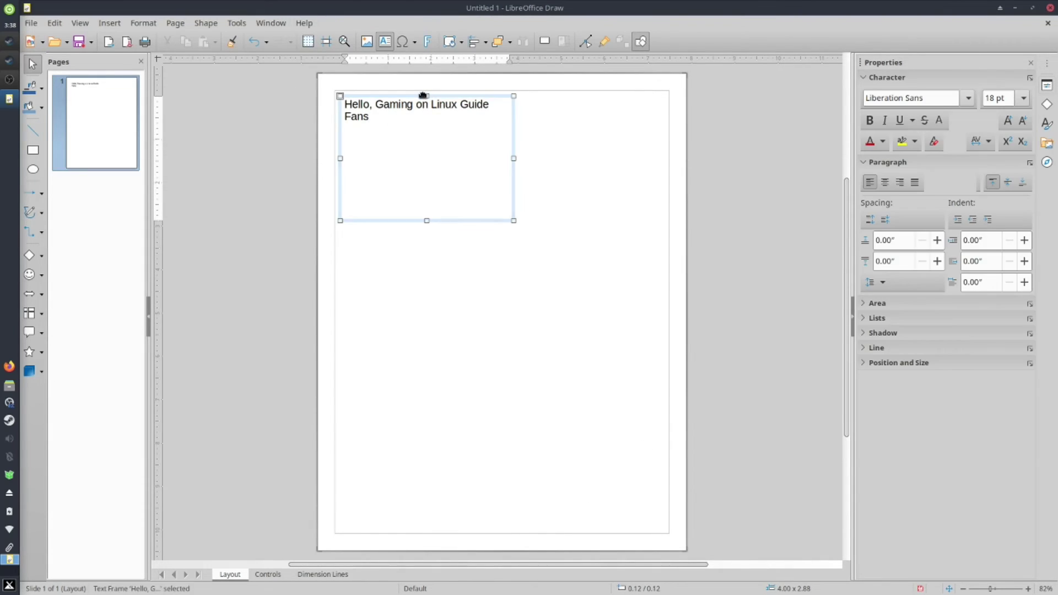
key("Delete")
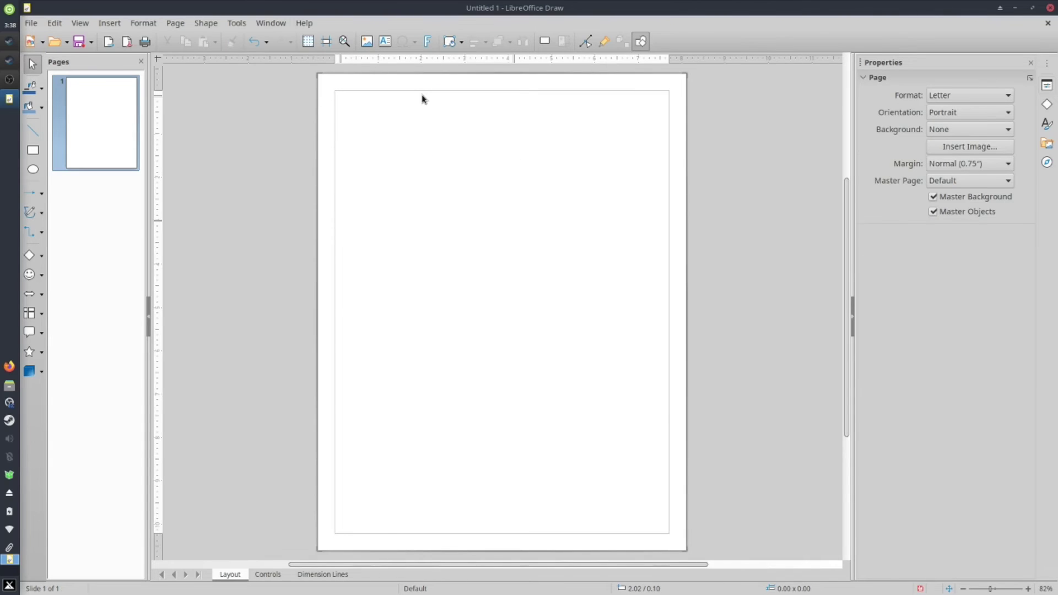
Step: Close the Draw drawing without saving its changes
left_click(102, 24)
left_click(491, 188)
key("ctrl+w")
left_click(524, 343)
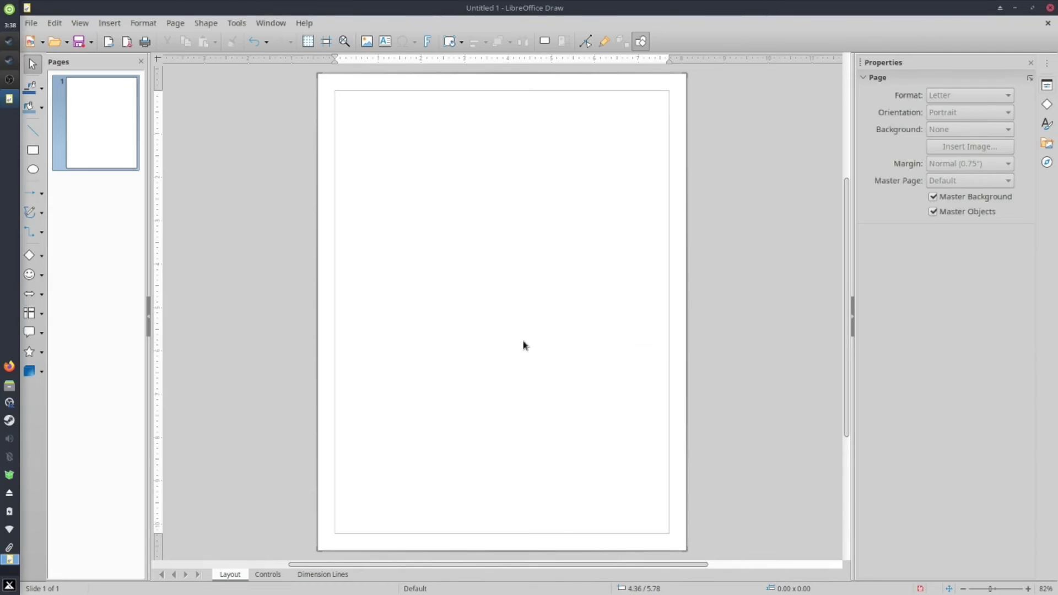
left_click(1050, 8)
left_click(443, 342)
Step: Reopen the main LibreOffice application from the system's Office applications
left_click(9, 584)
left_click(223, 455)
left_click(228, 501)
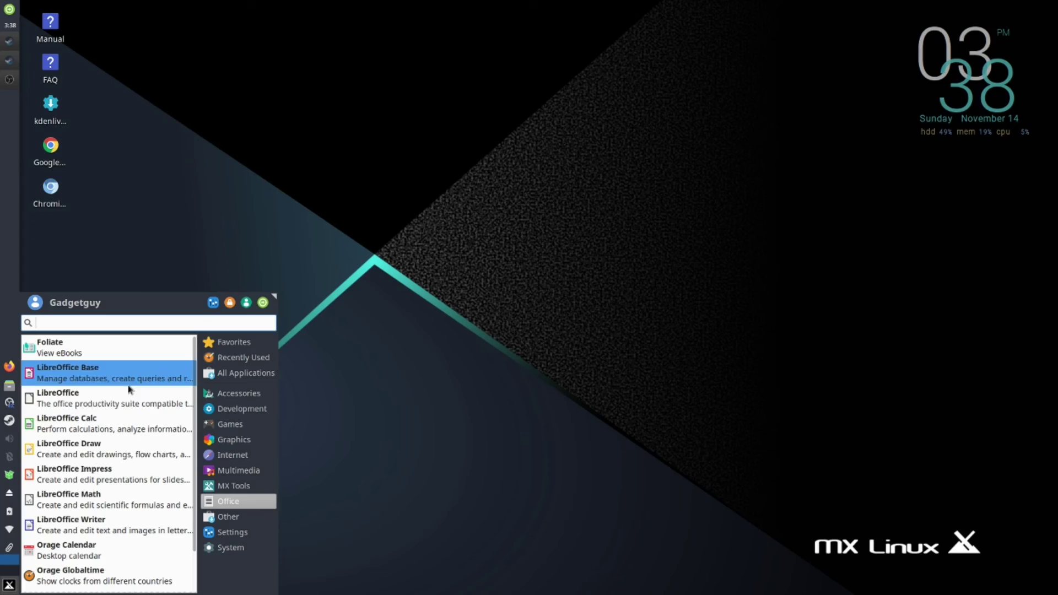
left_click(98, 394)
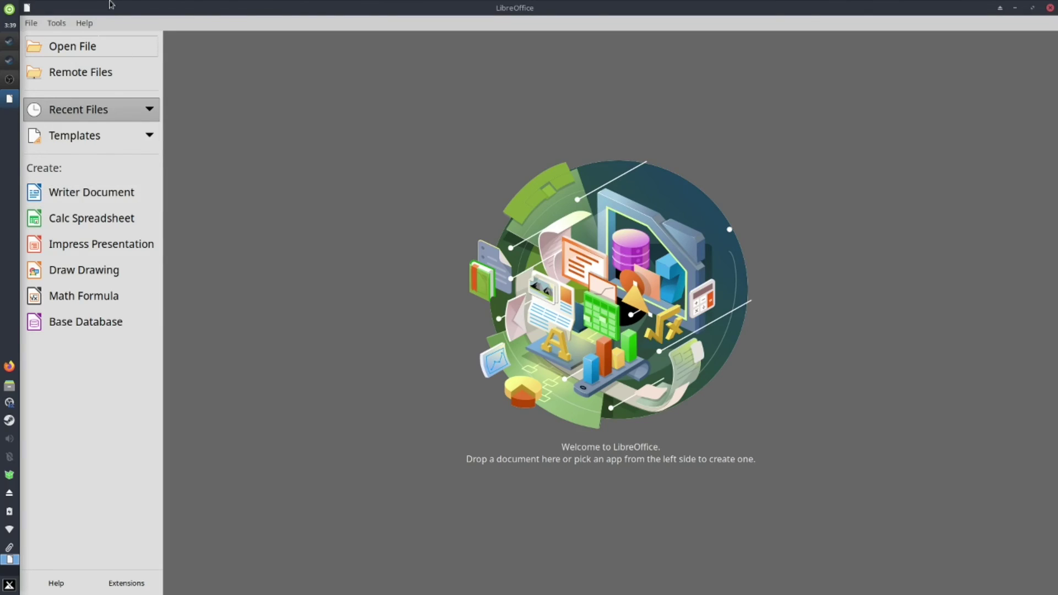
Step: Create a Base database with HSQLDB Embedded, save it as New Database in Documents, and close it
left_click(88, 324)
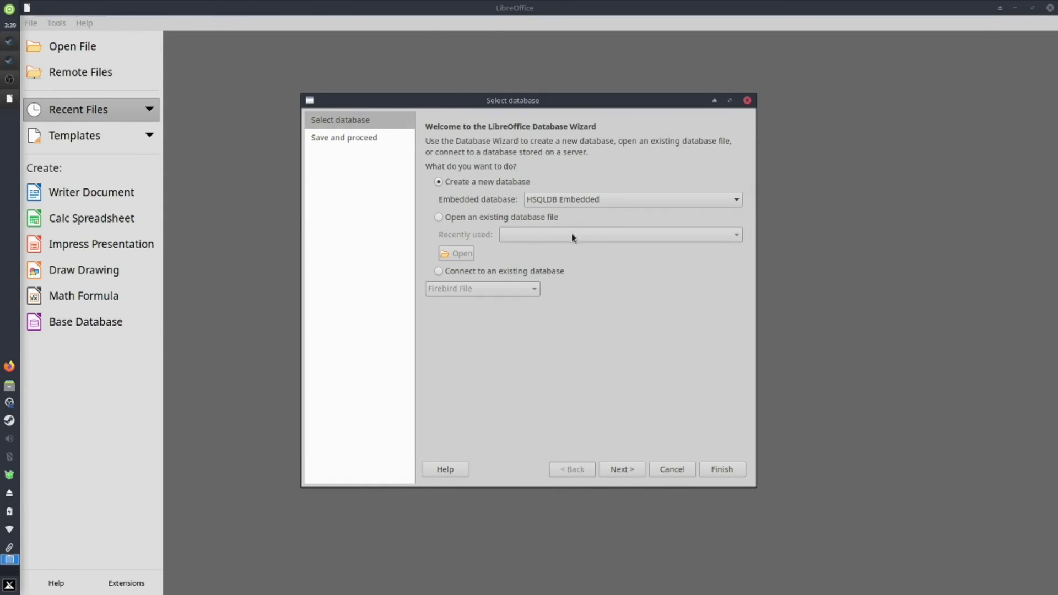
left_click(572, 203)
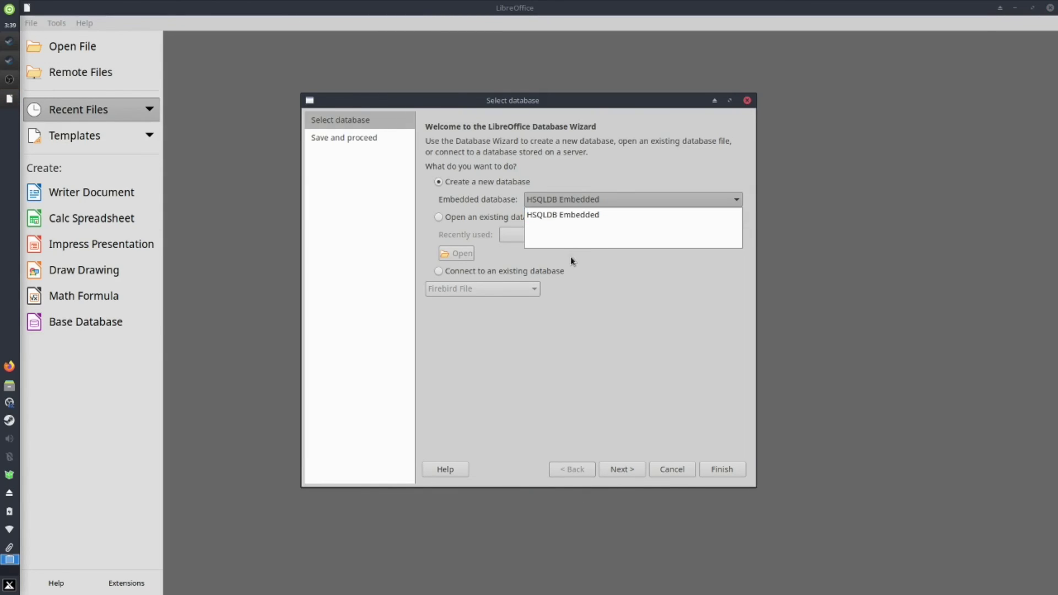
left_click(571, 203)
left_click(711, 469)
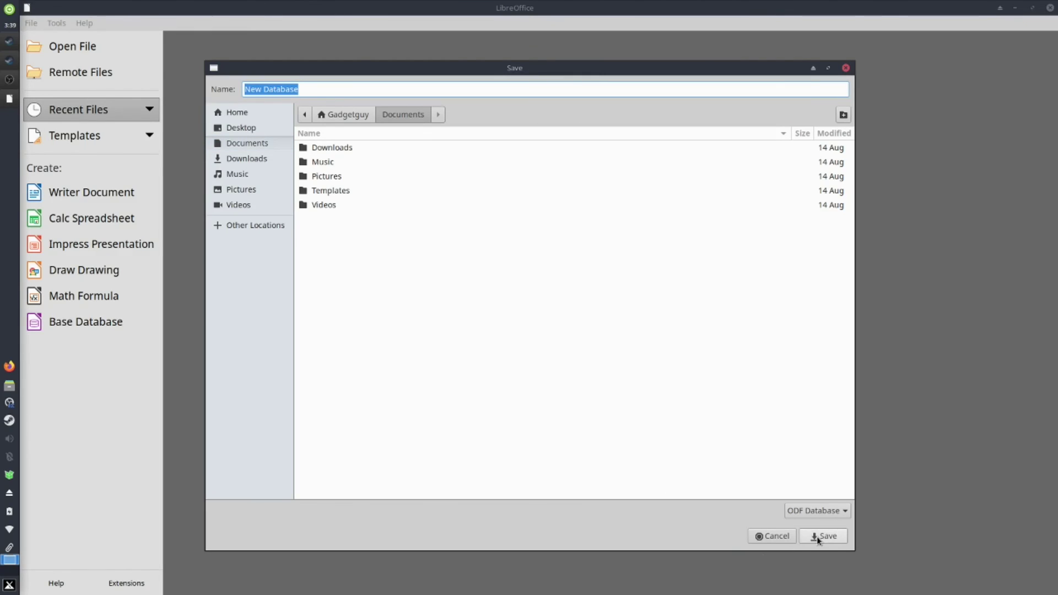
left_click(821, 535)
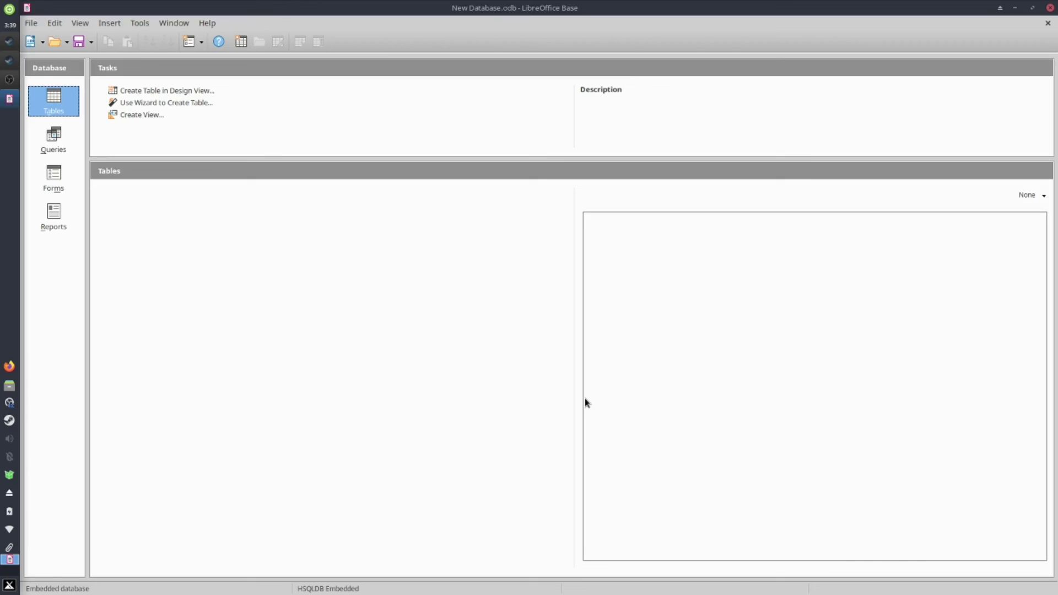
left_click(1050, 8)
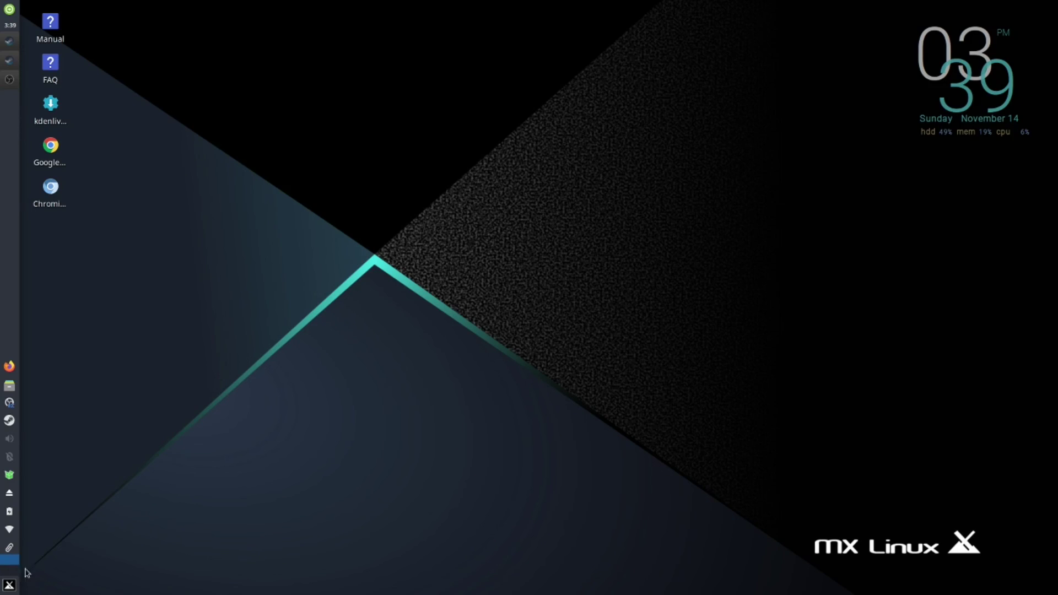
left_click(9, 585)
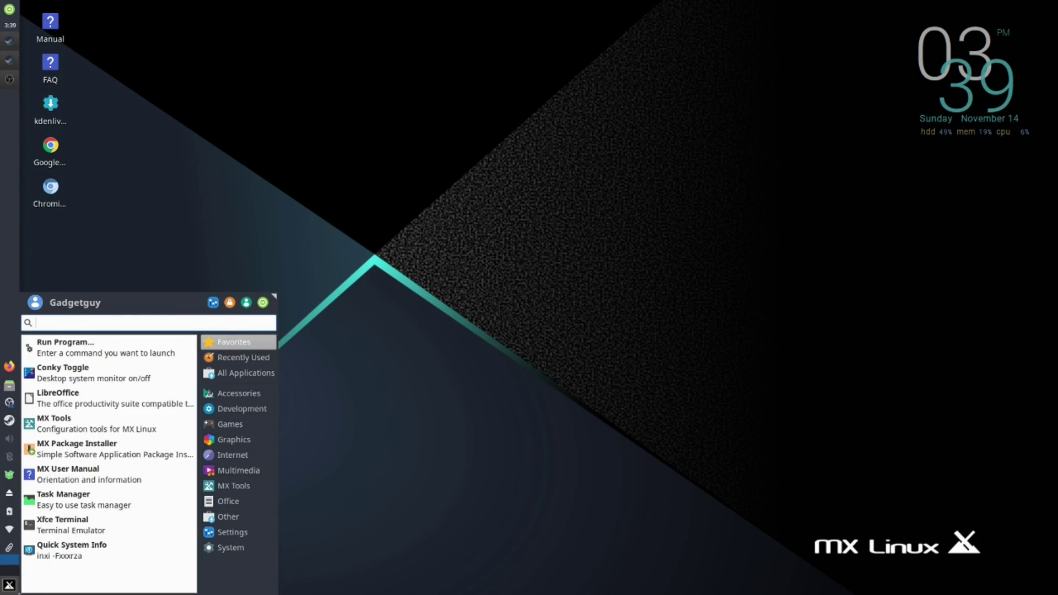
left_click(93, 444)
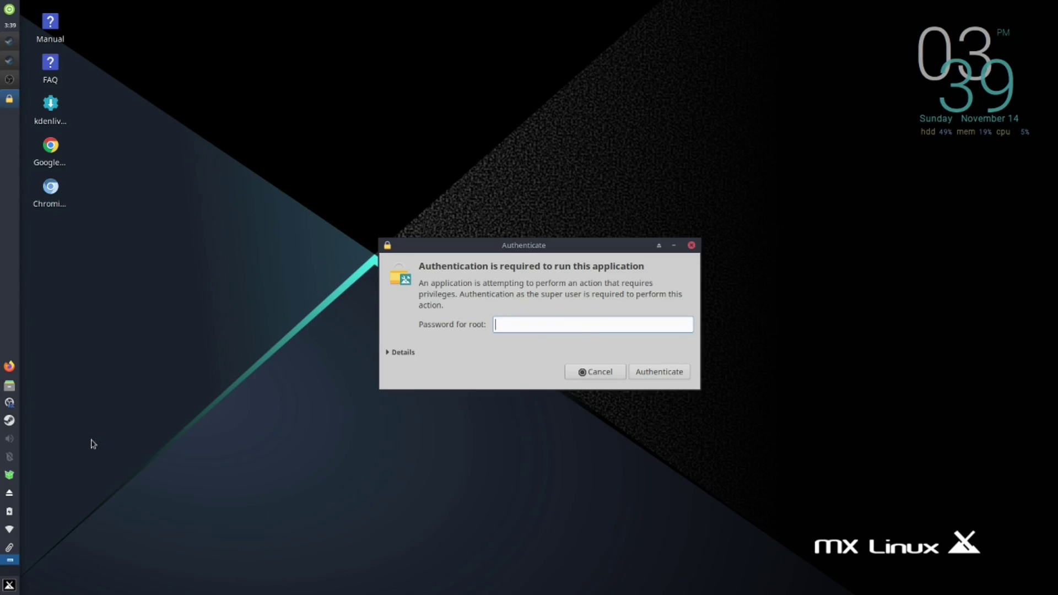
left_click(691, 245)
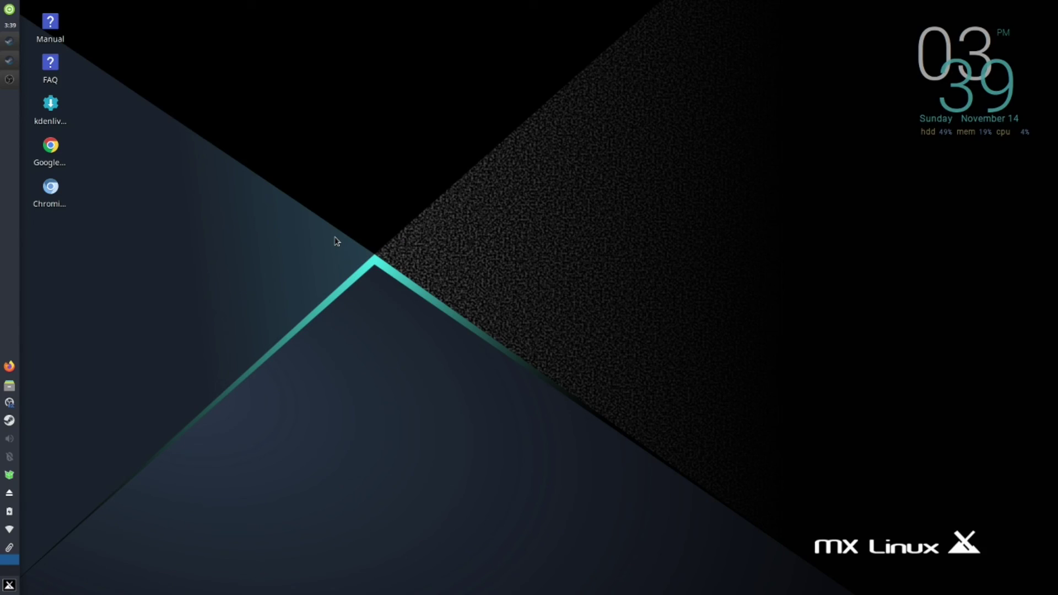